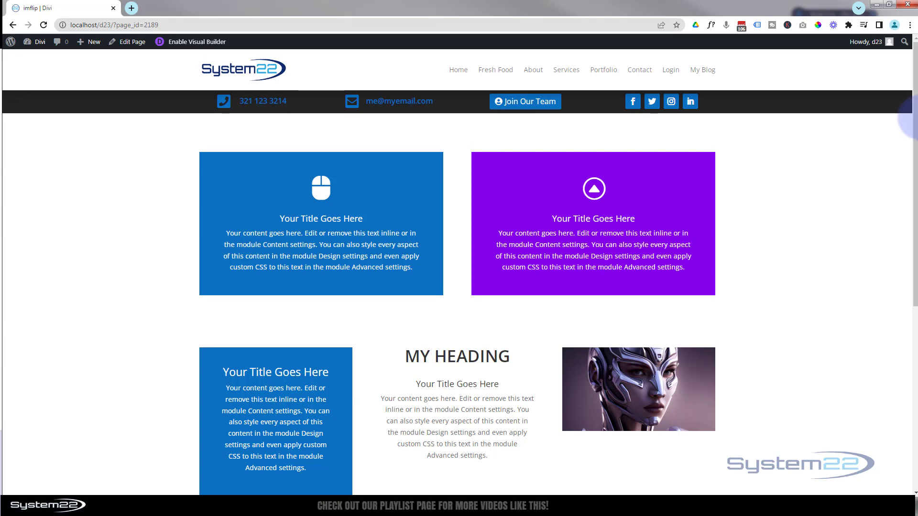
- Look over the page's blurb and three-column rows, and open the page in the Visual Builder
{"action": "scroll", "coordinate": [908, 123], "scroll_direction": "down", "scroll_amount": 2}
{"action": "scroll", "coordinate": [913, 205], "scroll_direction": "down", "scroll_amount": 2}
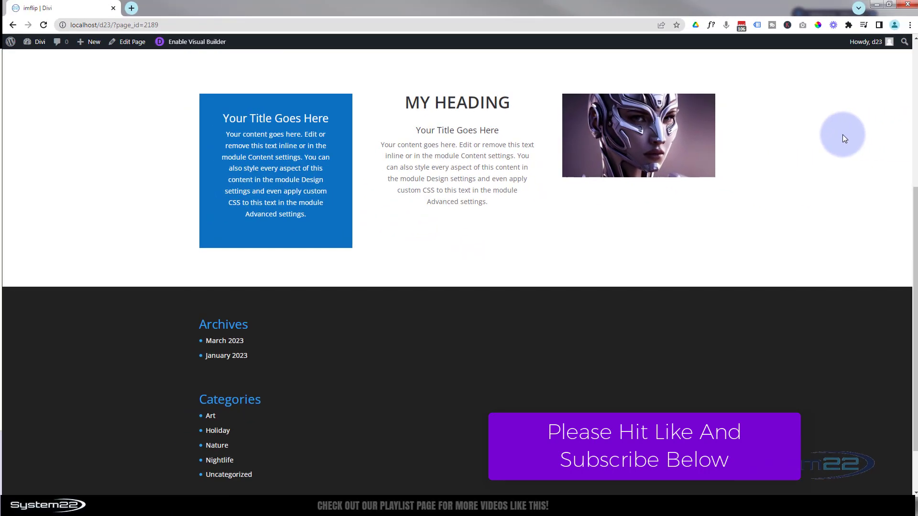
{"action": "scroll", "coordinate": [833, 203], "scroll_direction": "up", "scroll_amount": 3}
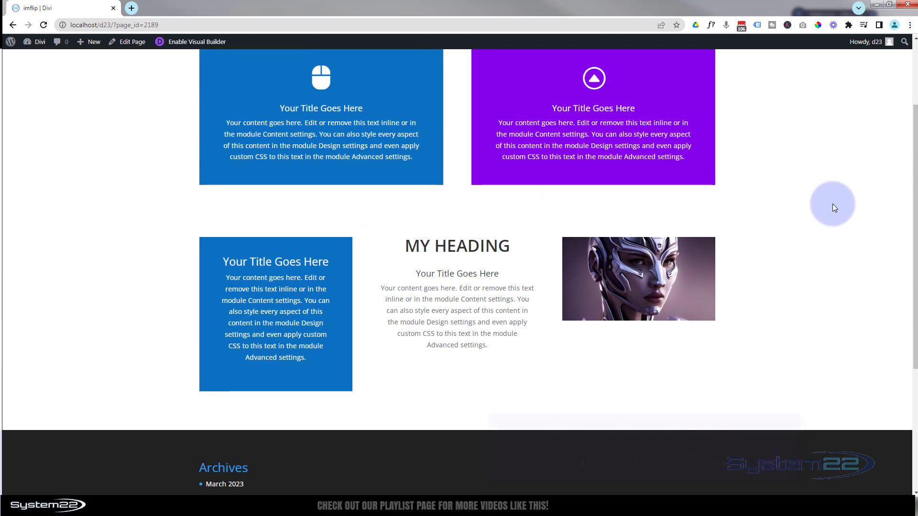
{"action": "left_click", "coordinate": [200, 41]}
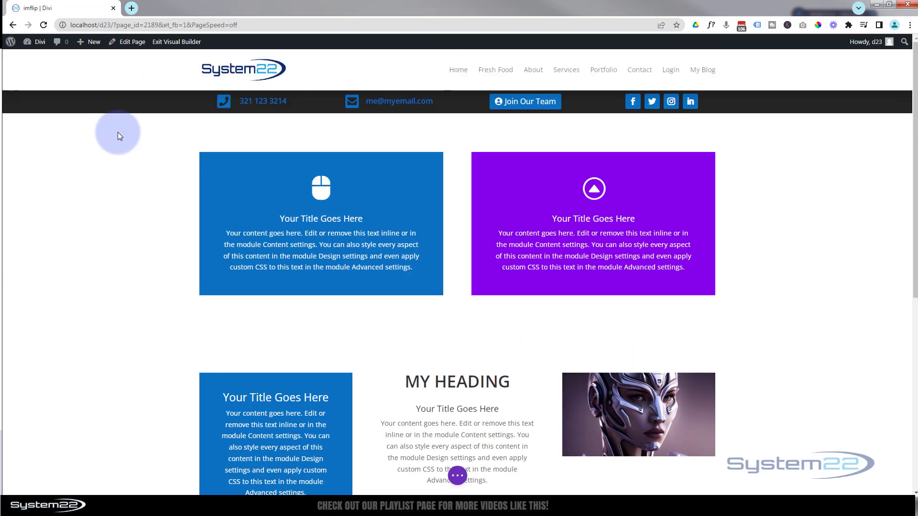
- Delete the three-column row with the title box, heading text and image below the two coloured boxes
{"action": "scroll", "coordinate": [120, 153], "scroll_direction": "down", "scroll_amount": 2}
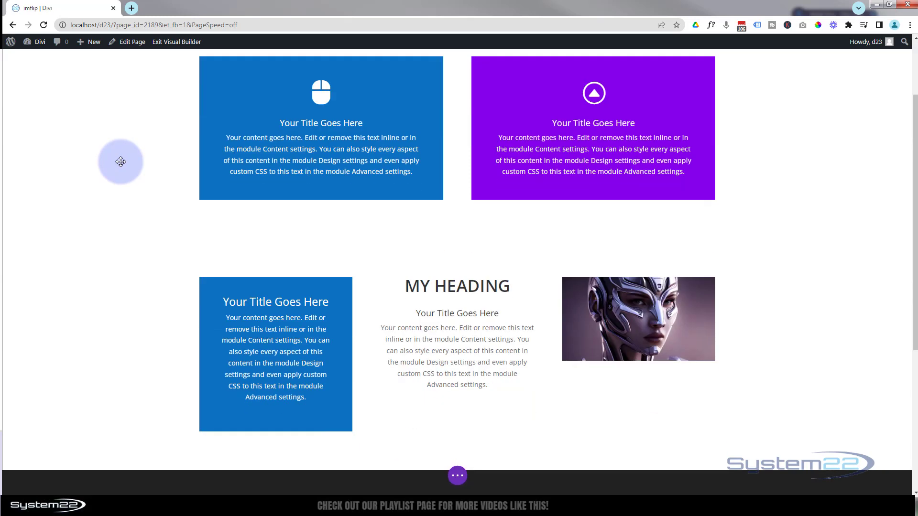
{"action": "scroll", "coordinate": [121, 162], "scroll_direction": "down", "scroll_amount": 2}
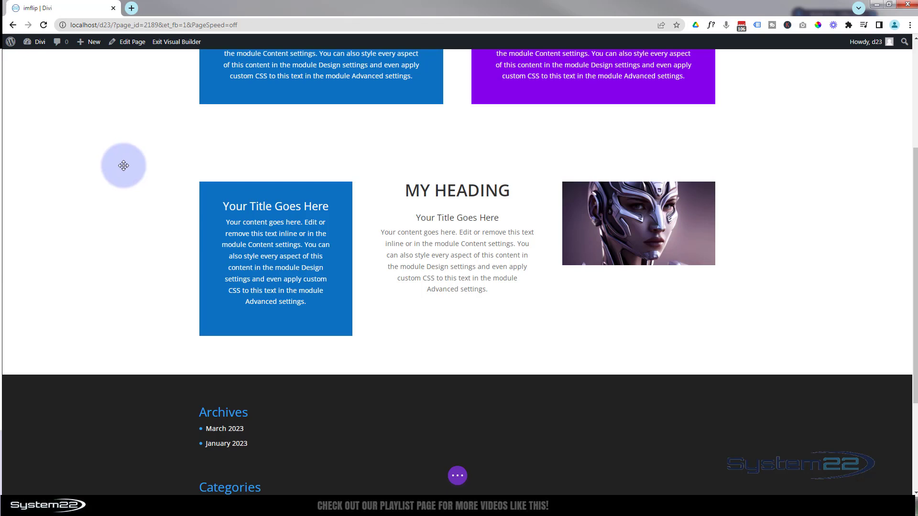
{"action": "mouse_move", "coordinate": [340, 217]}
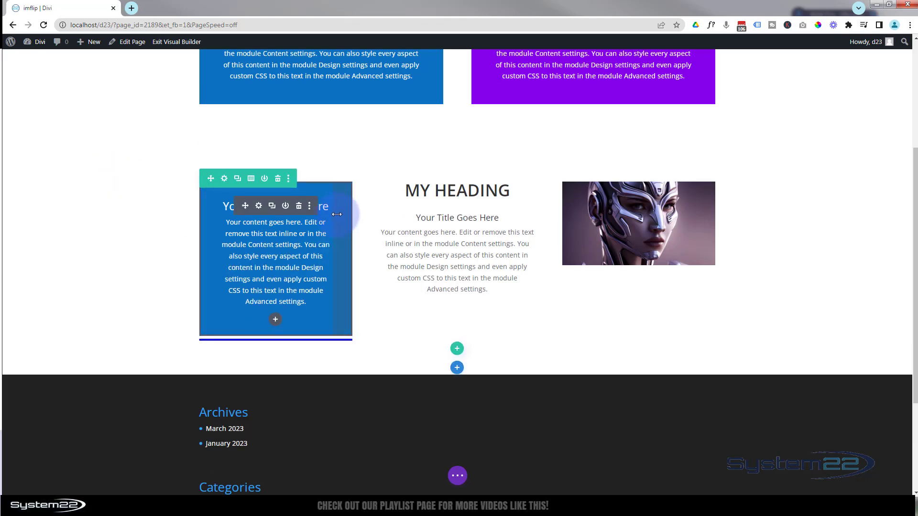
{"action": "left_click", "coordinate": [278, 179]}
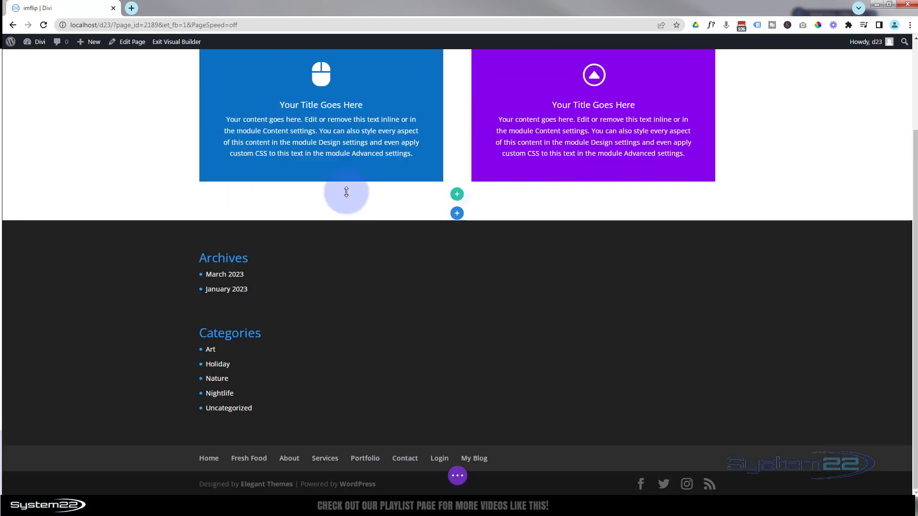
- Insert a single-column row below the two coloured boxes and add an empty Code module to it
{"action": "left_click", "coordinate": [457, 195]}
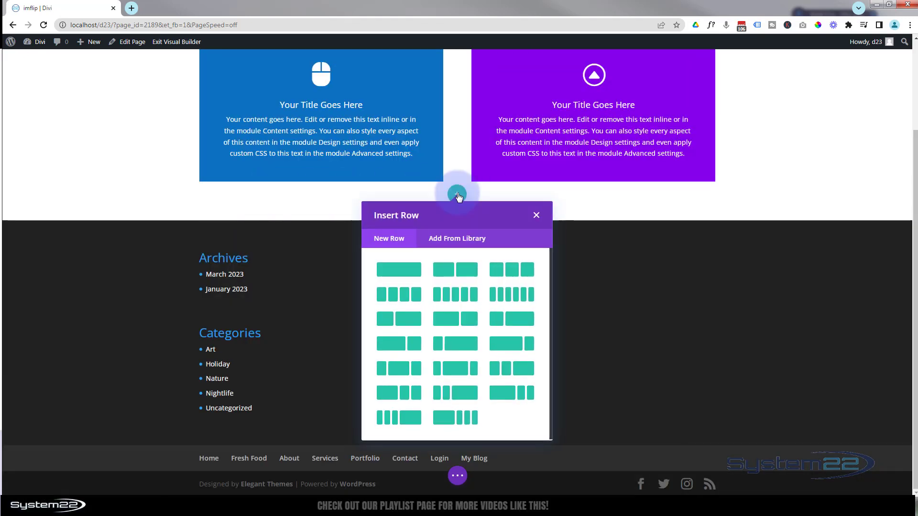
{"action": "left_click", "coordinate": [413, 271]}
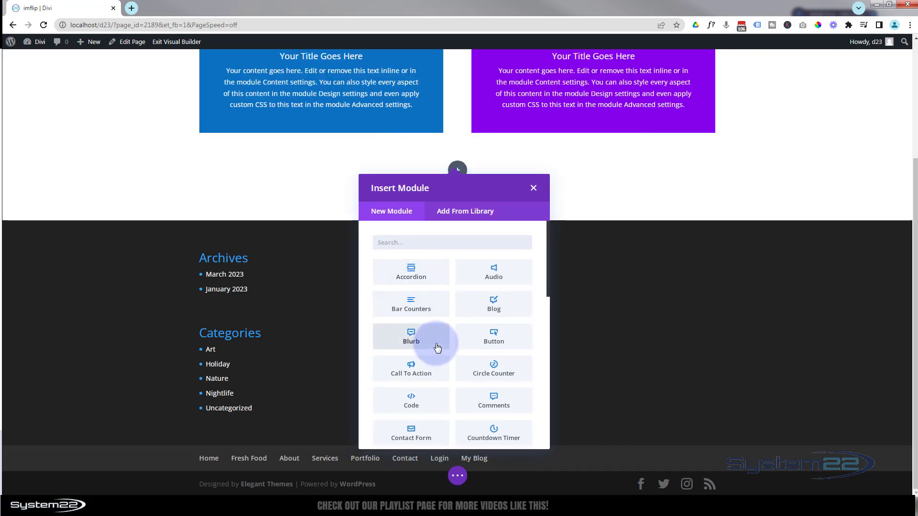
{"action": "scroll", "coordinate": [433, 349], "scroll_direction": "down", "scroll_amount": 1}
{"action": "left_click", "coordinate": [414, 357]}
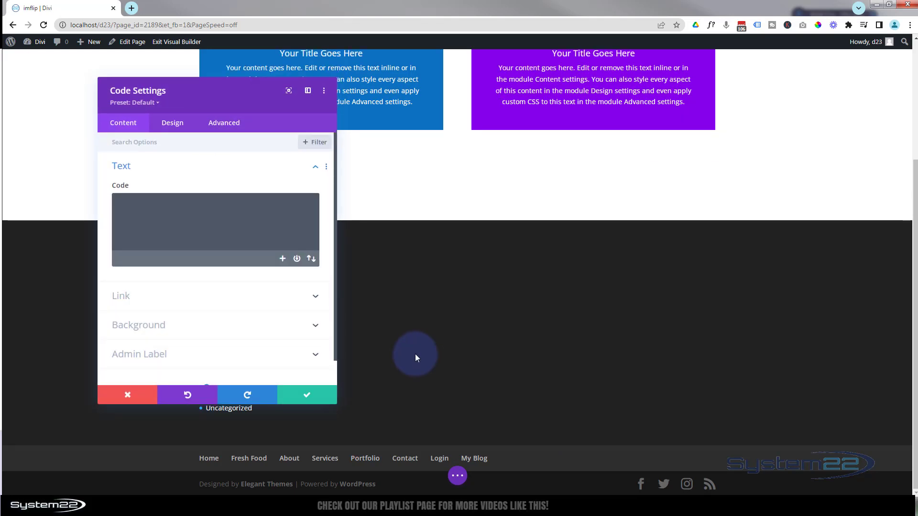
{"action": "left_click", "coordinate": [321, 406]}
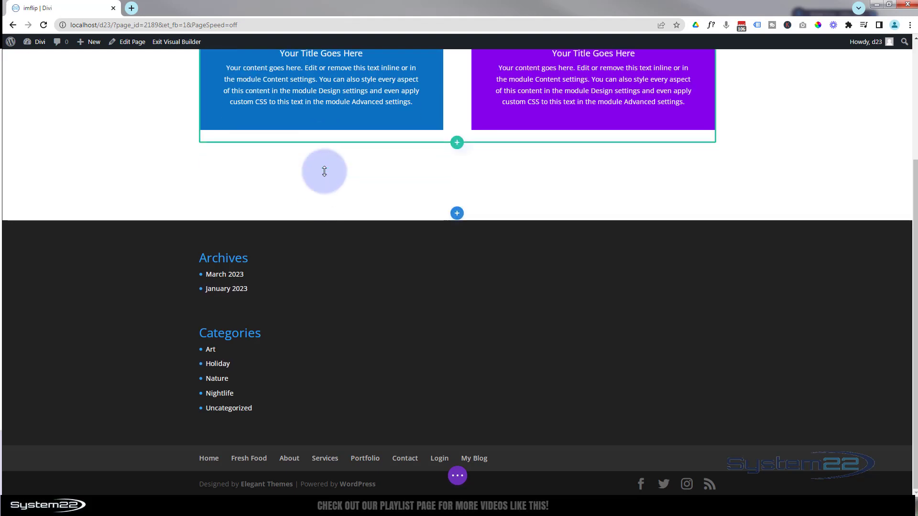
- Insert a row with three equal columns below the Code module and add a Call To Action module to its first column
{"action": "left_click", "coordinate": [460, 197]}
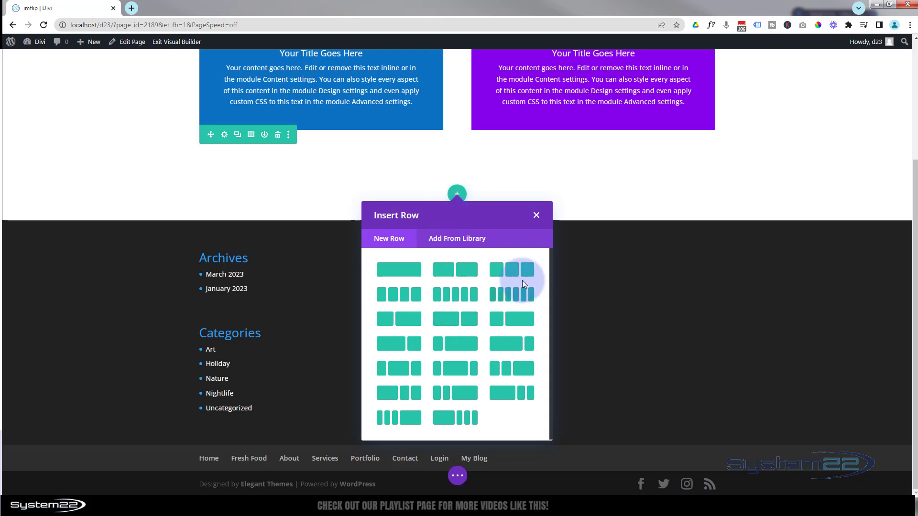
{"action": "left_click", "coordinate": [520, 274]}
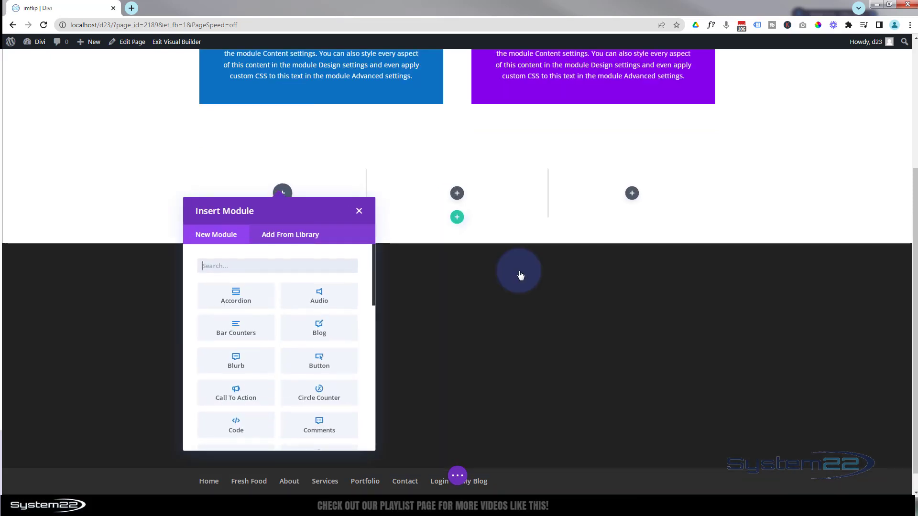
{"action": "left_click", "coordinate": [245, 396]}
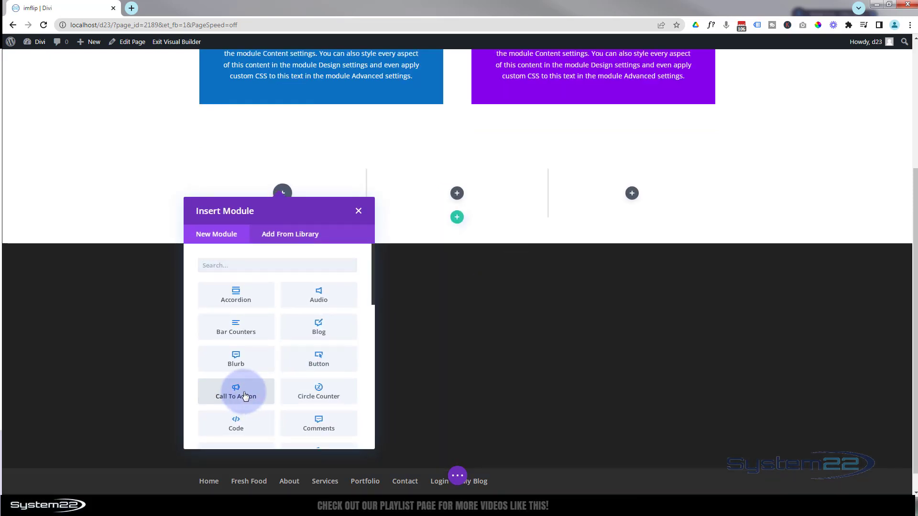
- Give the Call To Action module the CSS class myline and save its settings
{"action": "left_click_drag", "start_coordinate": [213, 106], "coordinate": [581, 99]}
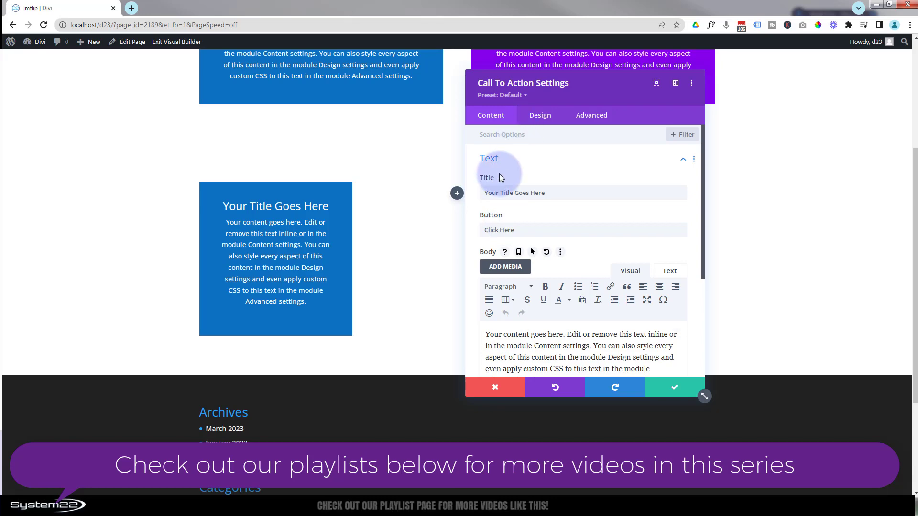
{"action": "left_click_drag", "start_coordinate": [563, 95], "coordinate": [481, 98]}
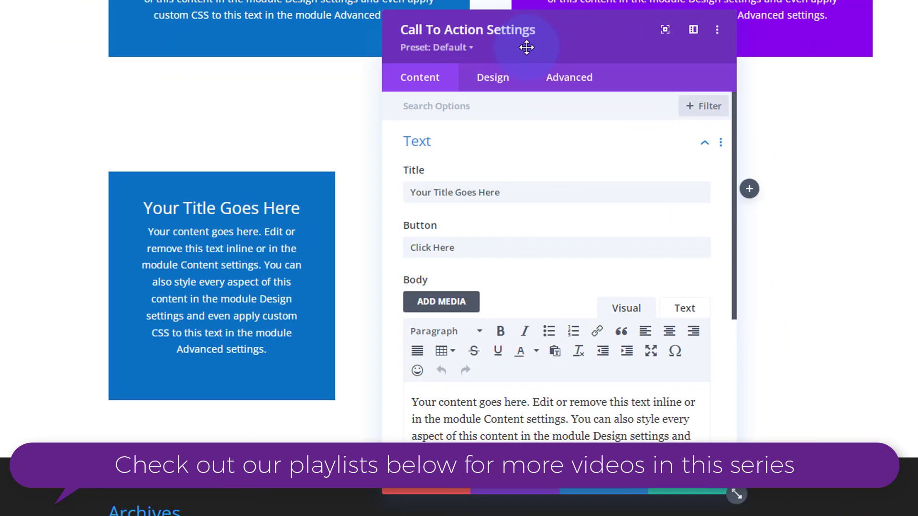
{"action": "left_click_drag", "start_coordinate": [527, 46], "coordinate": [490, 48]}
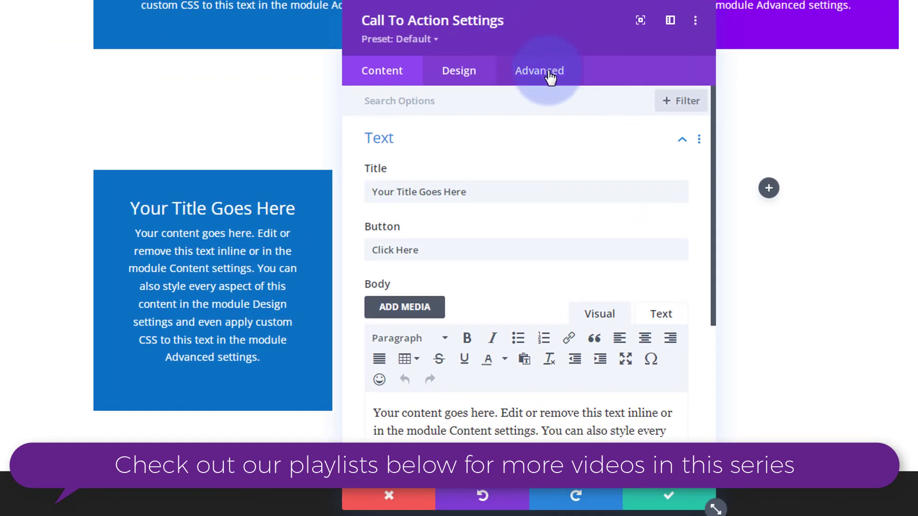
{"action": "left_click", "coordinate": [549, 73]}
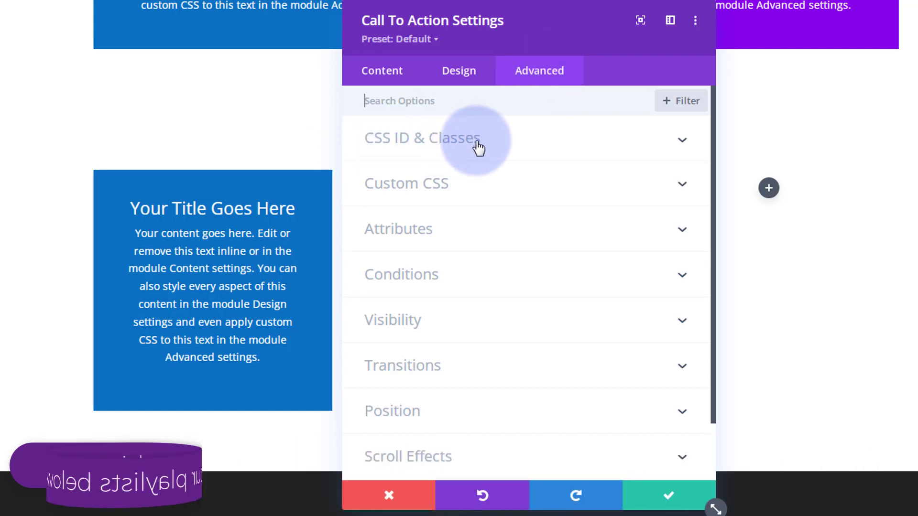
{"action": "left_click", "coordinate": [511, 149]}
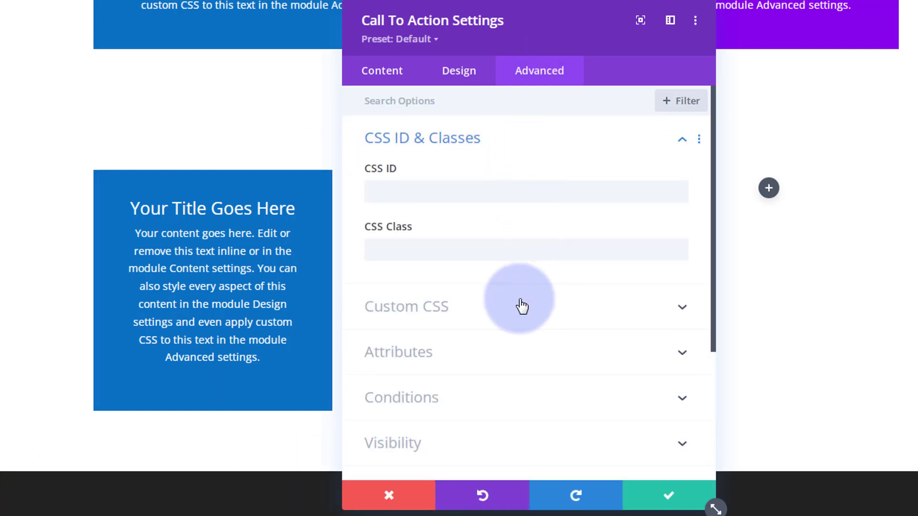
{"action": "left_click", "coordinate": [394, 252]}
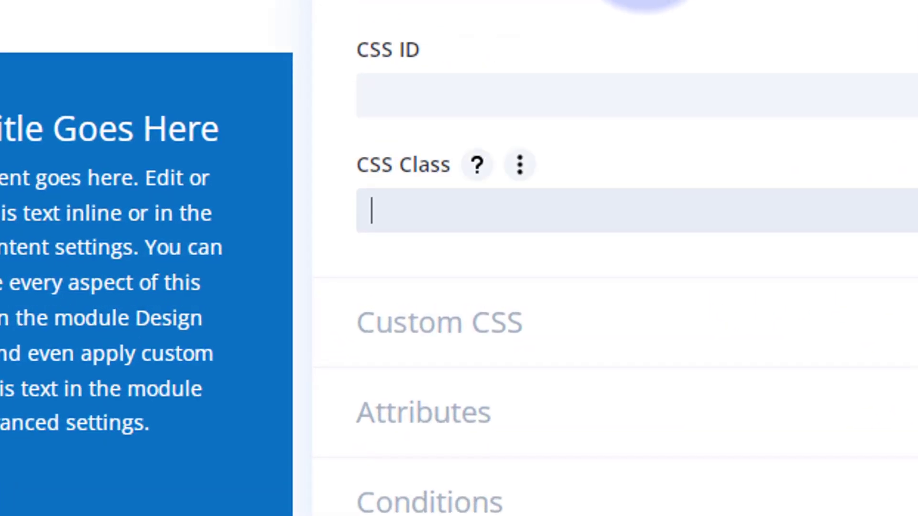
{"action": "type", "text": "myli"}
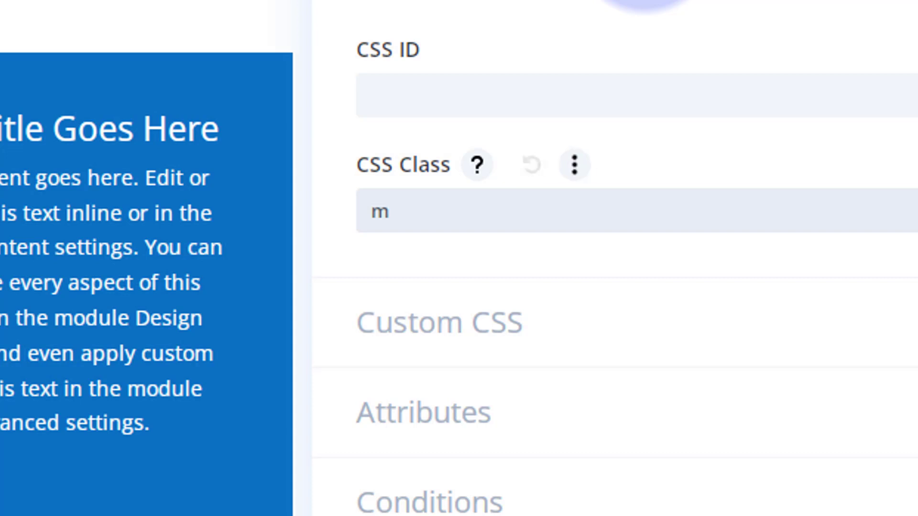
{"action": "type", "text": "ne"}
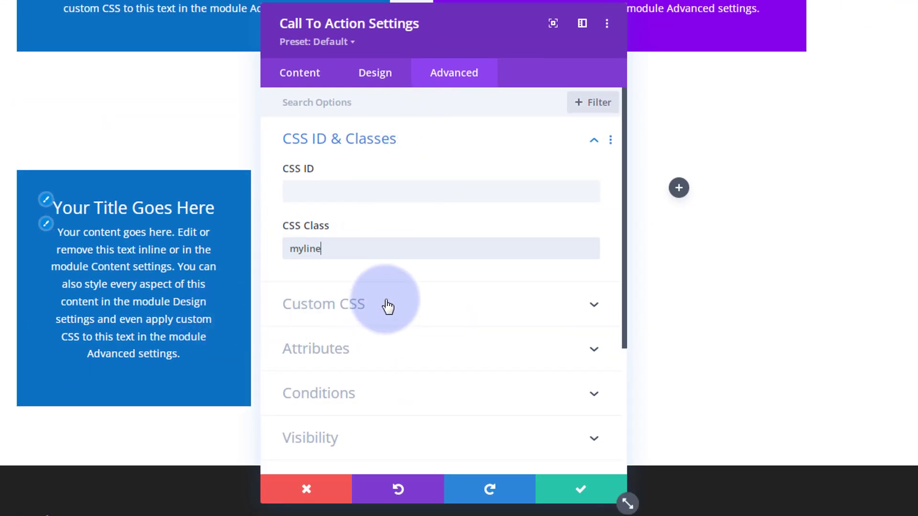
{"action": "left_click", "coordinate": [571, 484]}
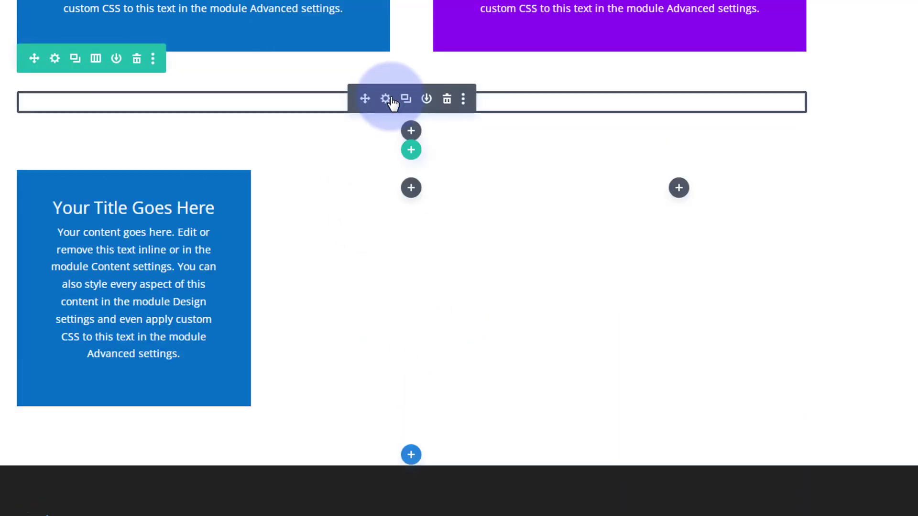
- Open the Code module's settings and enter <style> and </style> tags with an empty line between them
{"action": "left_click", "coordinate": [386, 99]}
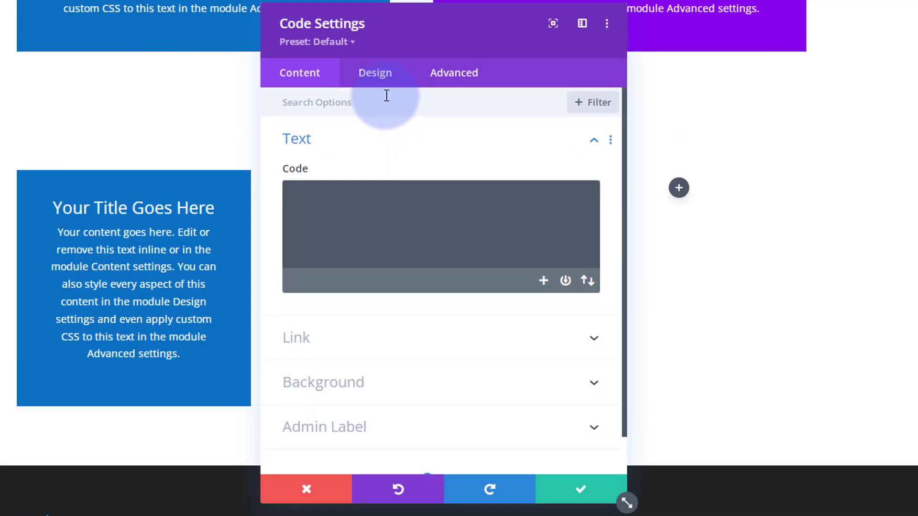
{"action": "left_click_drag", "start_coordinate": [507, 26], "coordinate": [510, 22]}
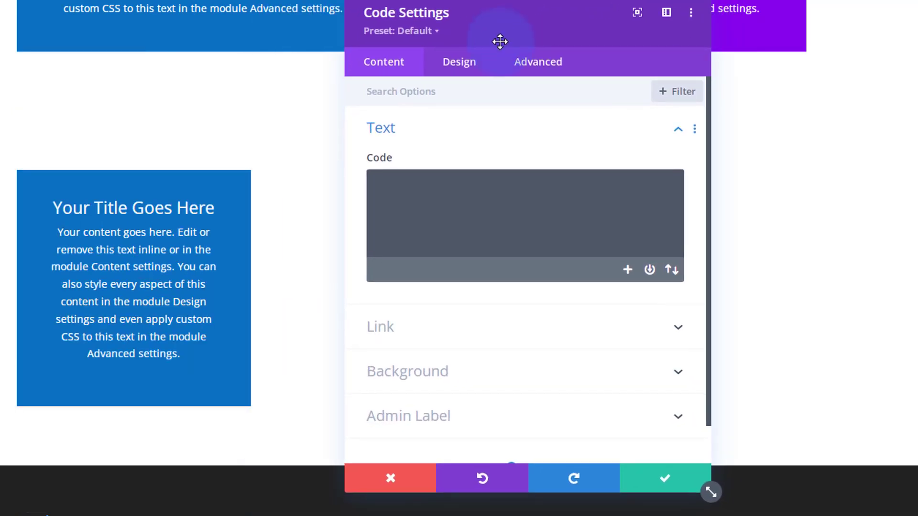
{"action": "left_click", "coordinate": [406, 182]}
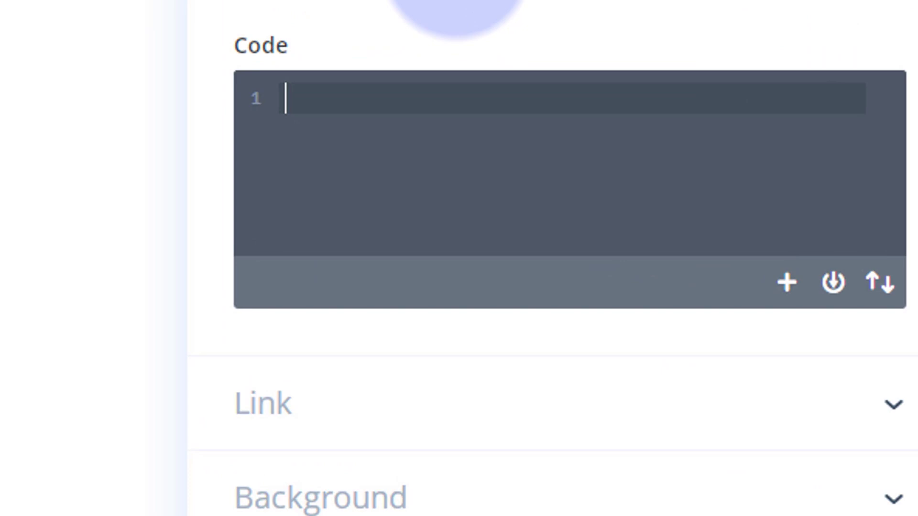
{"action": "type", "text": "<sty"}
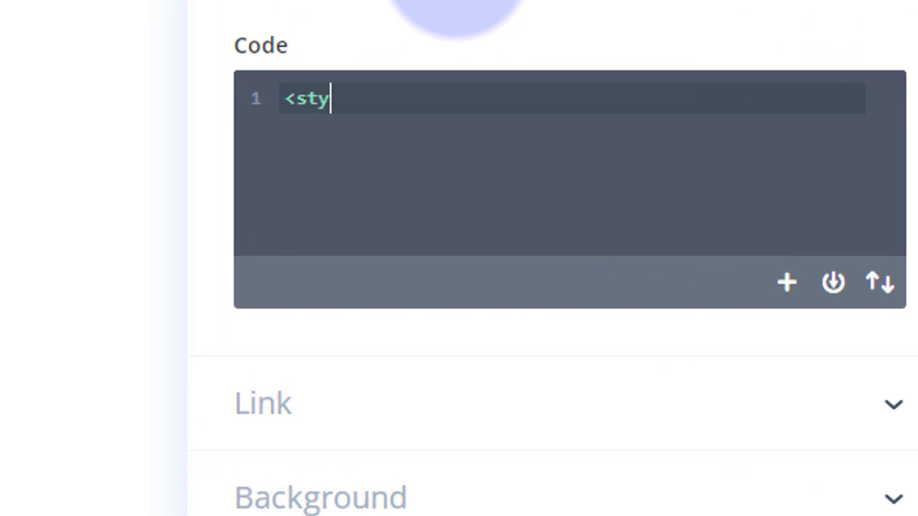
{"action": "type", "text": "le></style>"}
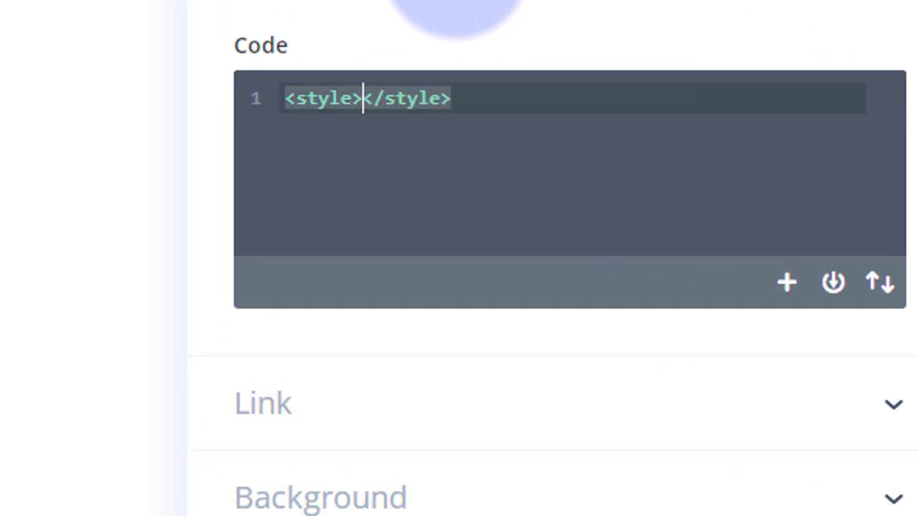
{"action": "key", "text": "Return"}
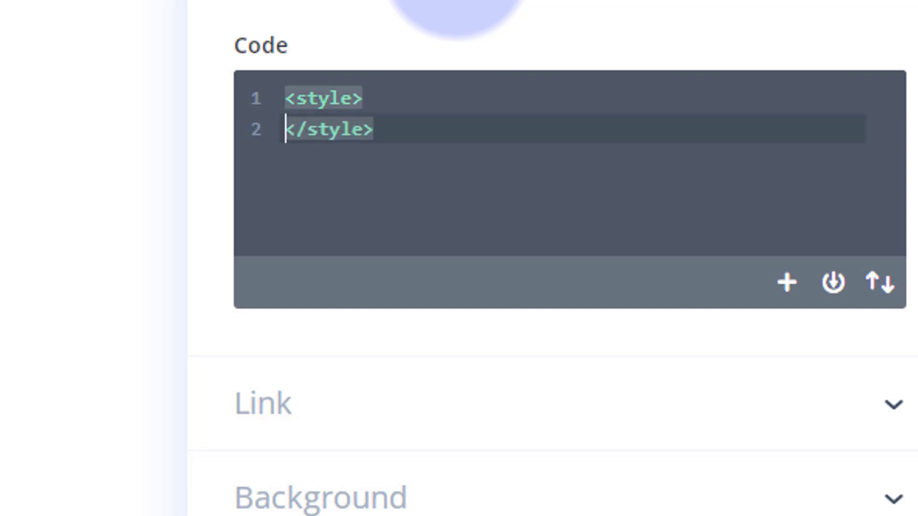
{"action": "key", "text": "Return"}
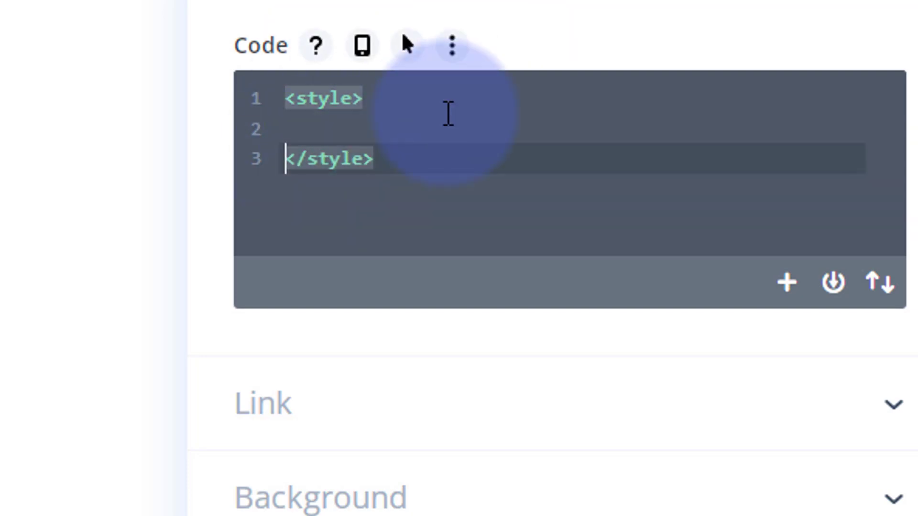
- Add a .myline::before rule with empty braces between the style tags
{"action": "left_click", "coordinate": [400, 106]}
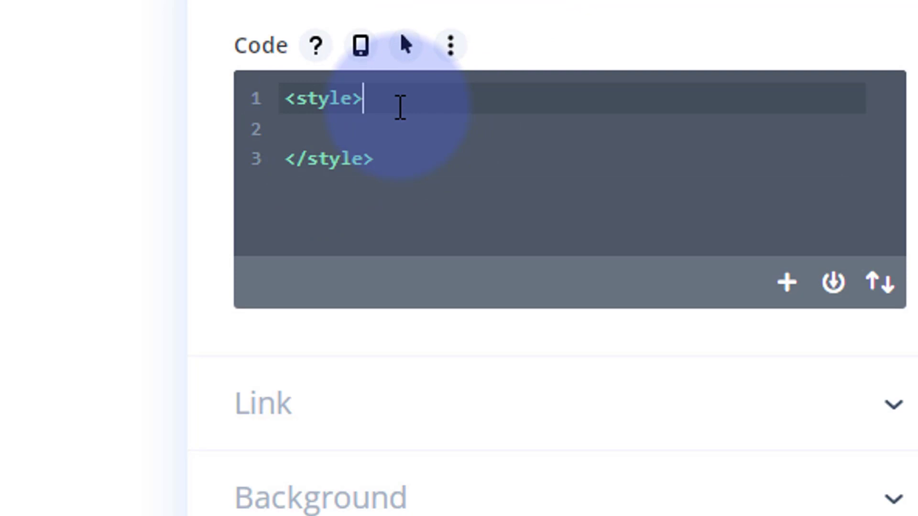
{"action": "left_click", "coordinate": [294, 126]}
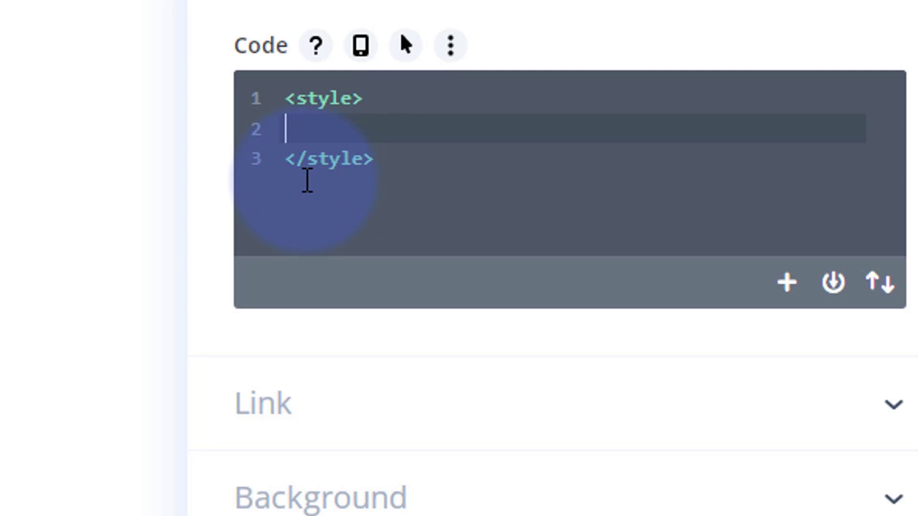
{"action": "type", "text": ".myline"}
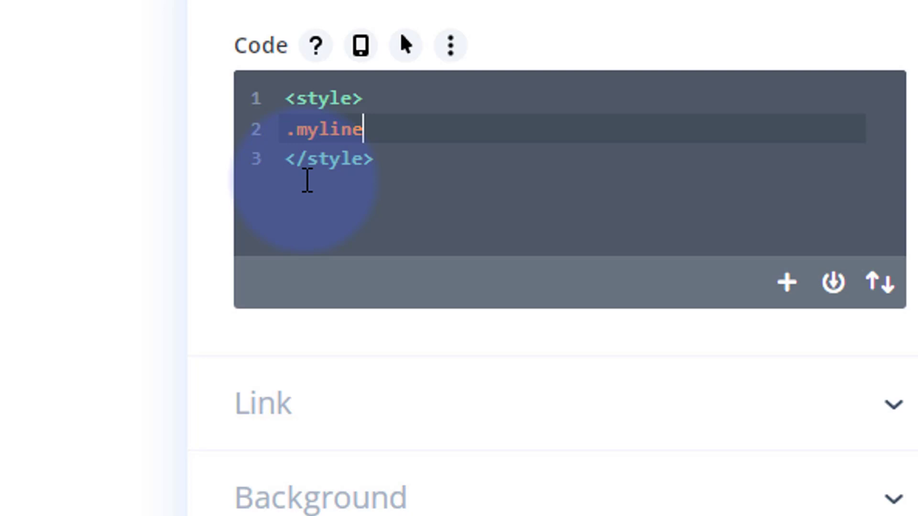
{"action": "type", "text": "::before"}
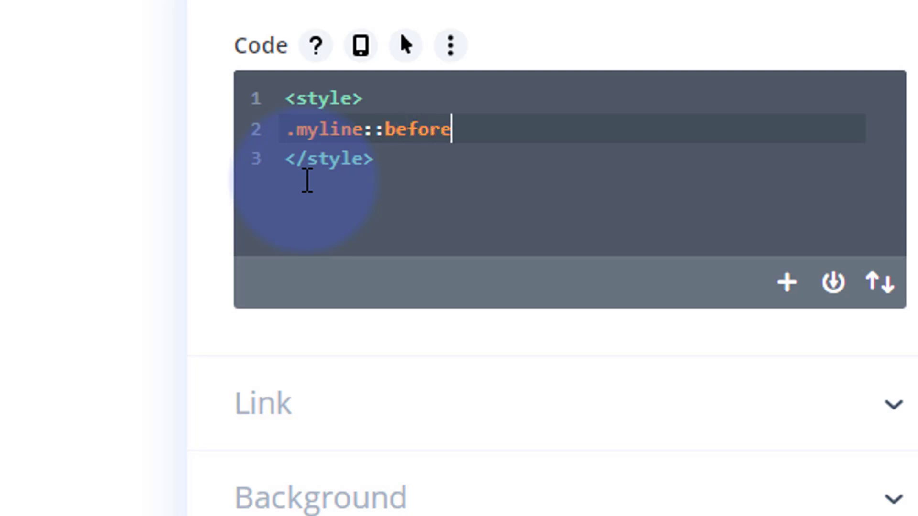
{"action": "type", "text": " {"}
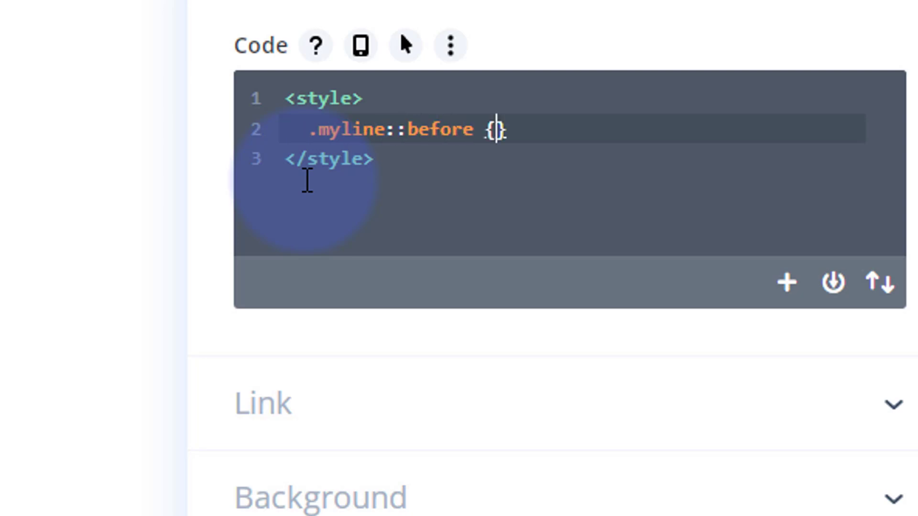
- Add the declarations content: ""; and position:absolute; on separate lines inside the .myline::before rule
{"action": "key", "text": "Return"}
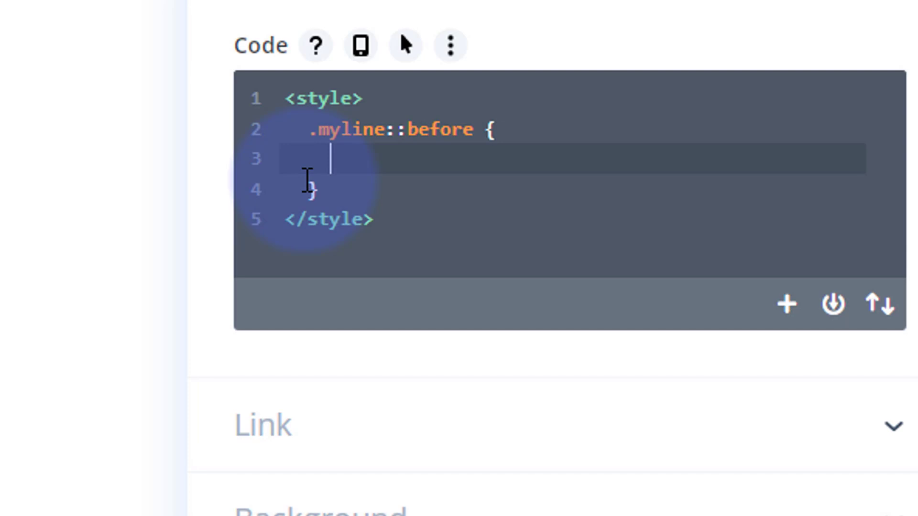
{"action": "type", "text": "content: "}
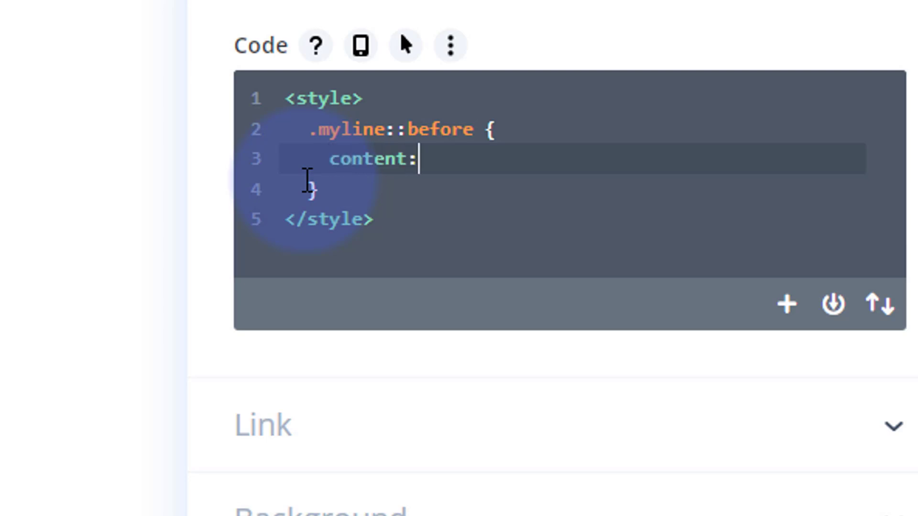
{"action": "type", "text": "\"\";"}
{"action": "key", "text": "Return"}
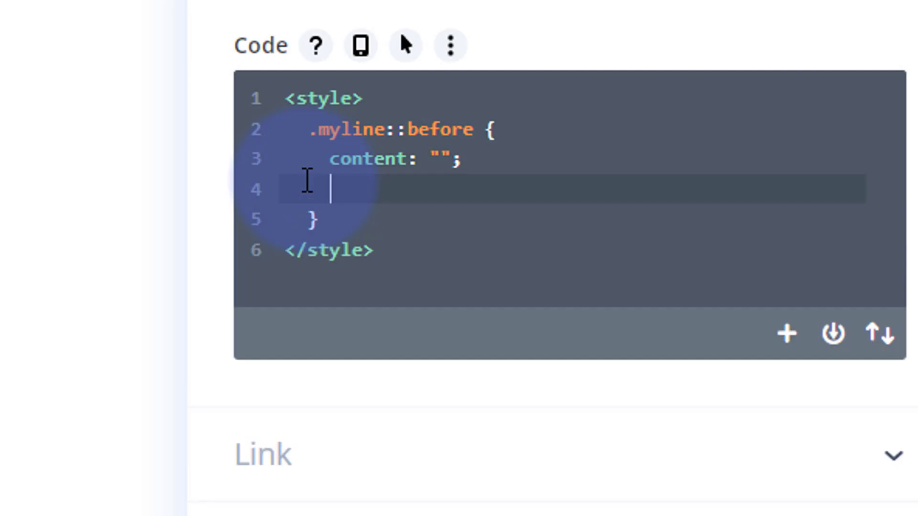
{"action": "type", "text": "posi"}
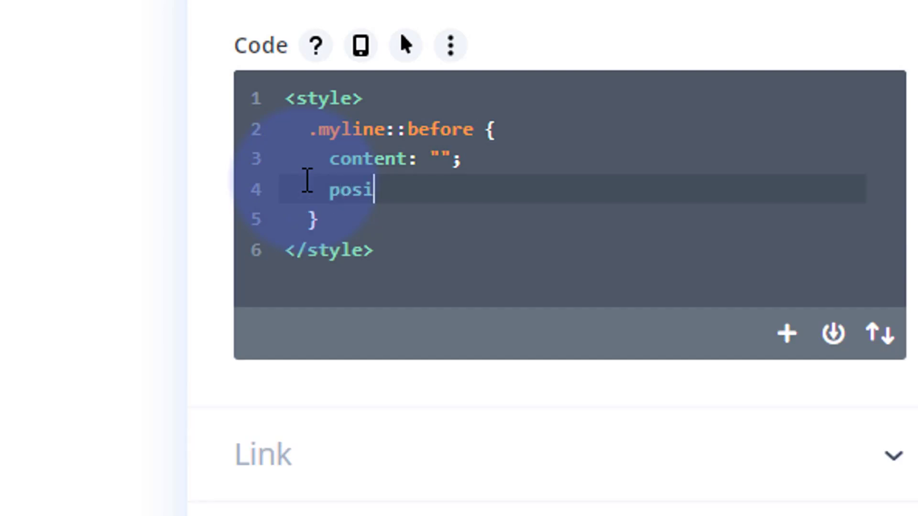
{"action": "type", "text": "tion:"}
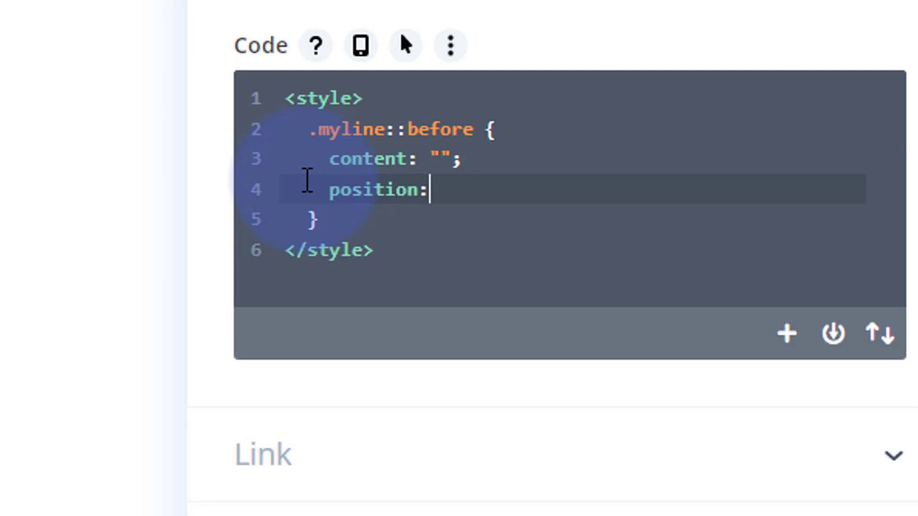
{"action": "type", "text": "absolute;"}
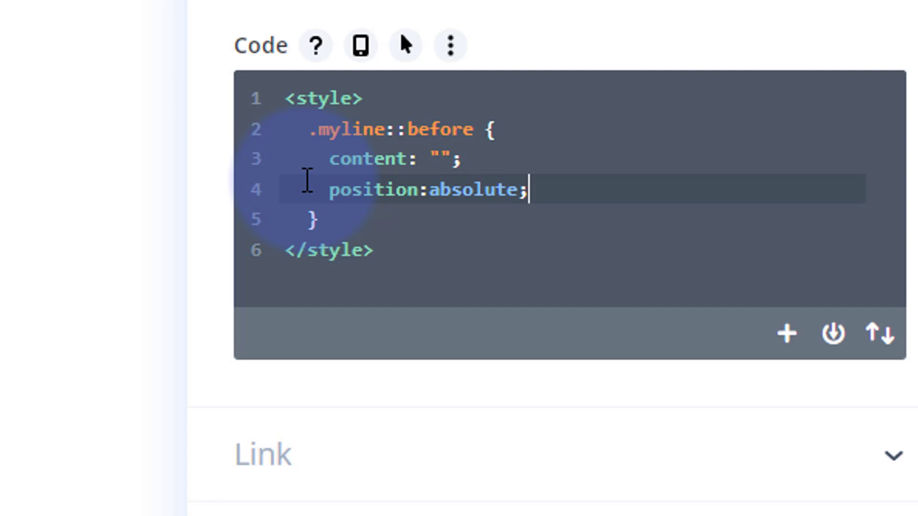
- Add height:4px; and width:15%; on separate lines below the position declaration in the .myline::before rule
{"action": "key", "text": "Return"}
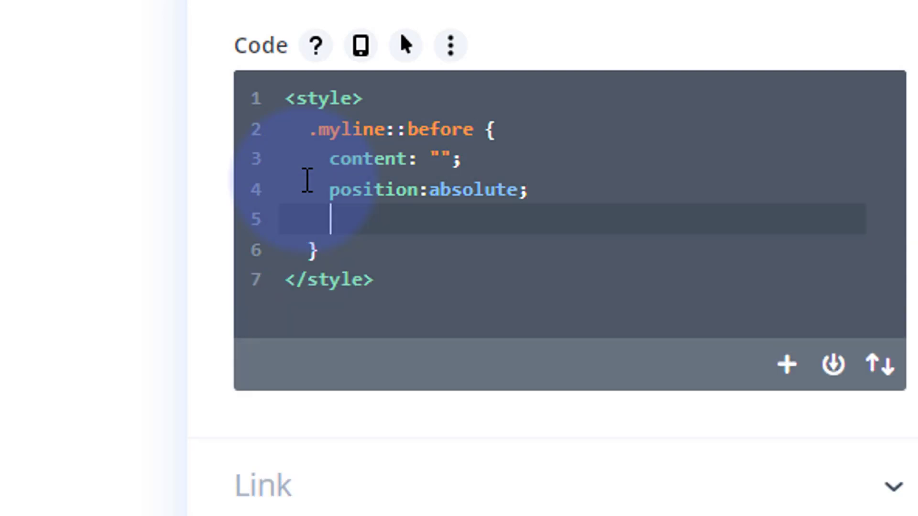
{"action": "type", "text": "height:4px;"}
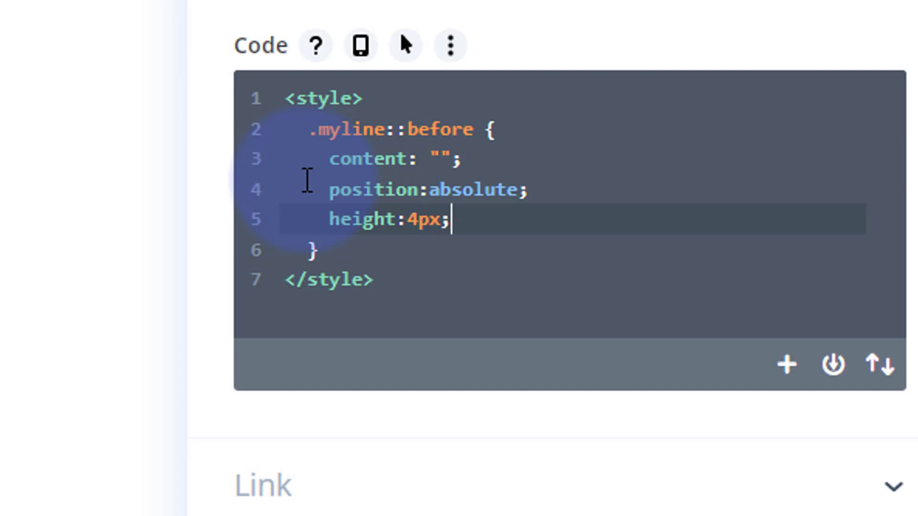
{"action": "key", "text": "Return"}
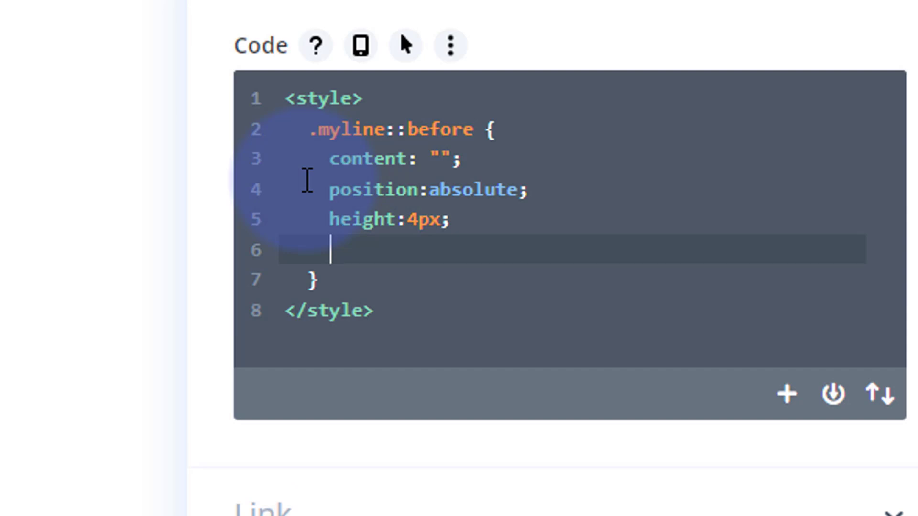
{"action": "type", "text": "width:15%;"}
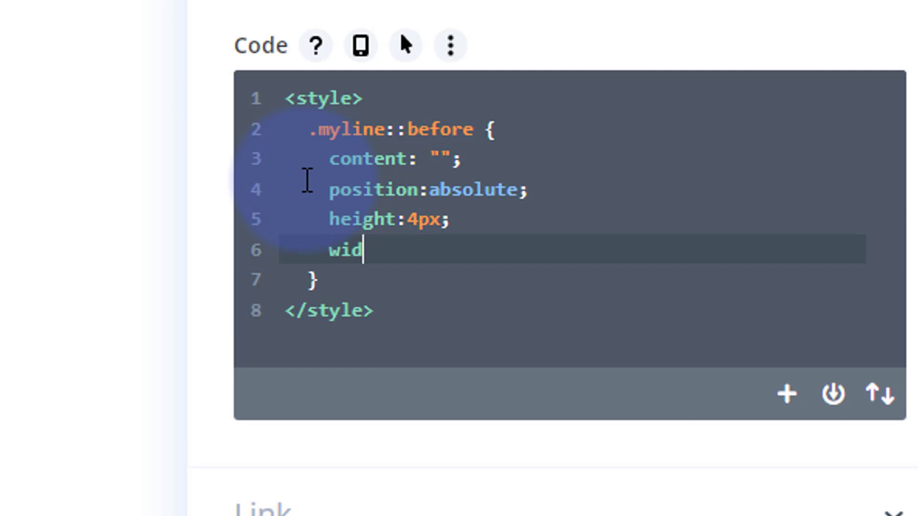